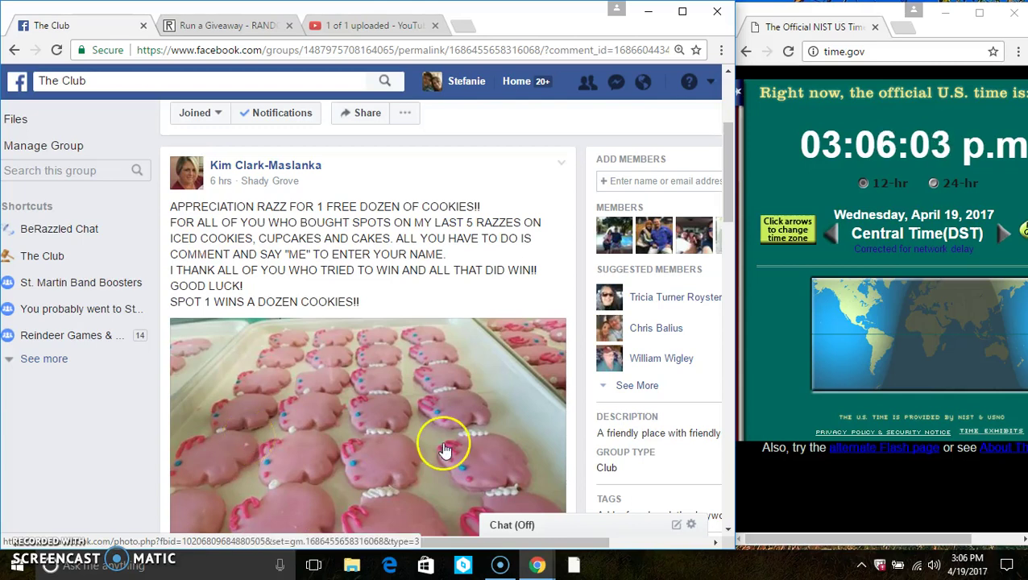
pyautogui.scroll(-1, 445, 450)
pyautogui.scroll(-4, 443, 450)
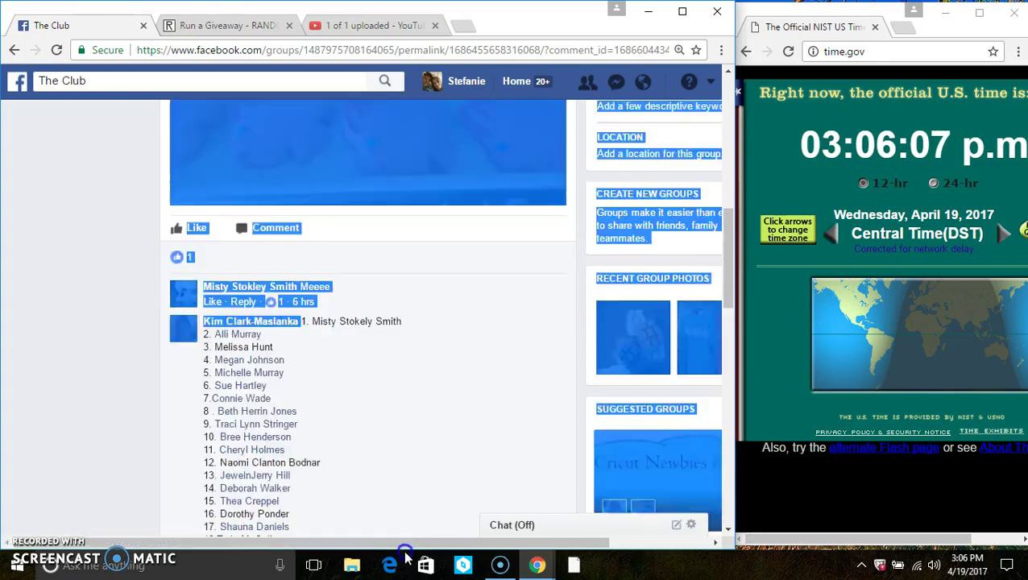
pyautogui.moveTo(406, 432); pyautogui.dragTo(440, 246)
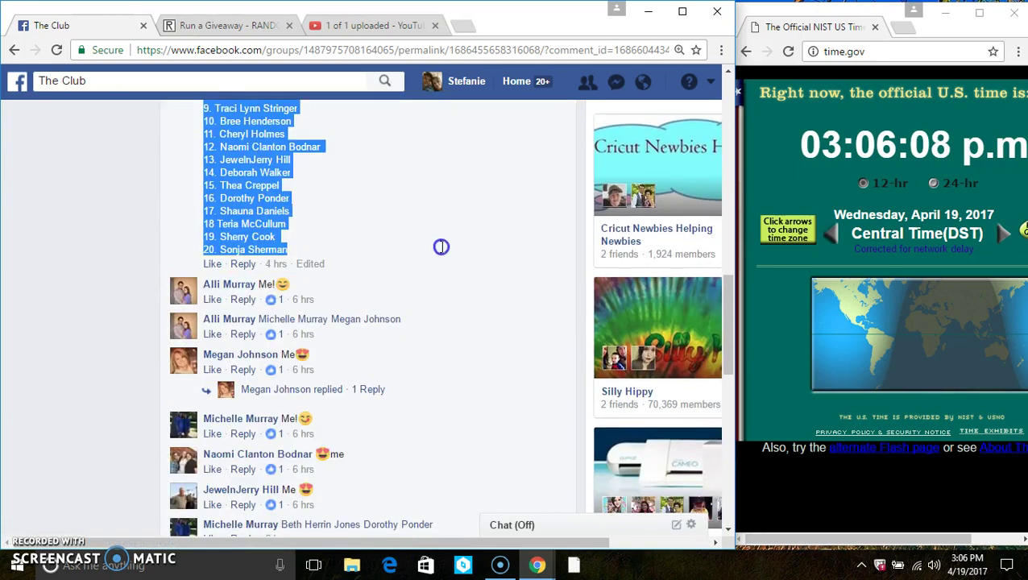
# Step: Copy the 20 numbered entries, post a 'live' comment, and check the system clock
pyautogui.rightClick(355, 195)
pyautogui.click(369, 202)
pyautogui.scroll(-5, 372, 254)
pyautogui.scroll(-4, 371, 255)
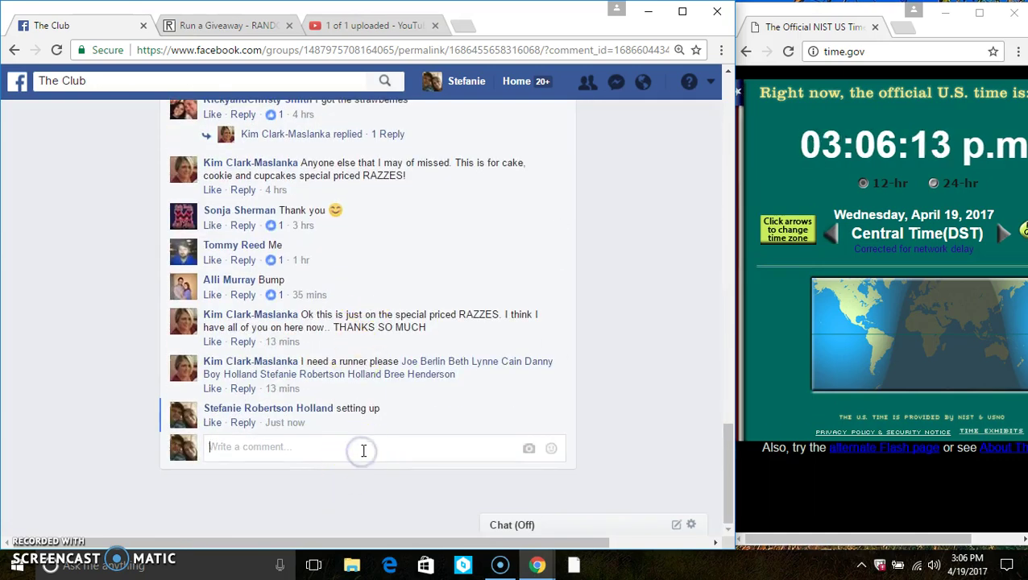
pyautogui.write('live')
pyautogui.press('Return')
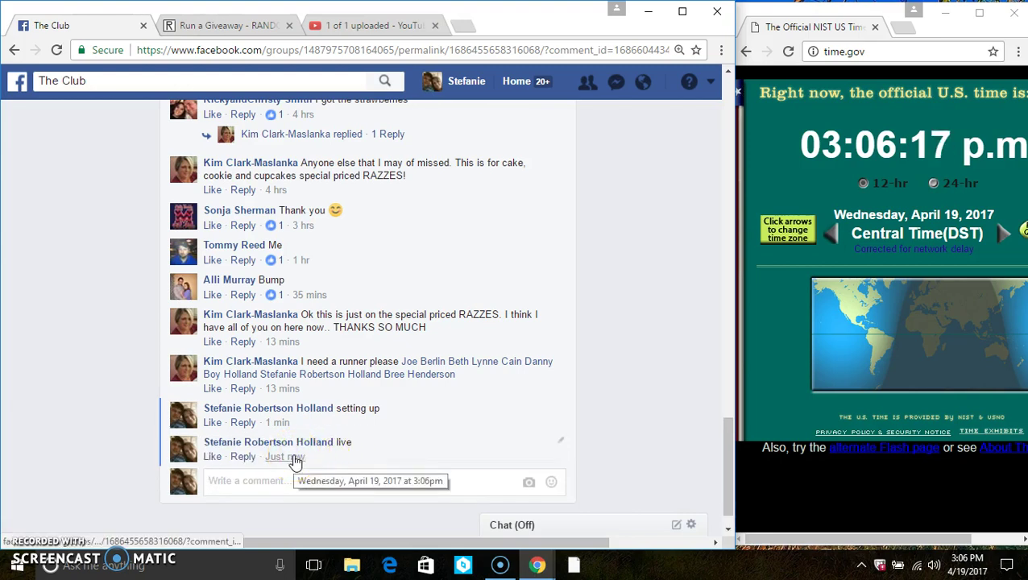
pyautogui.click(957, 571)
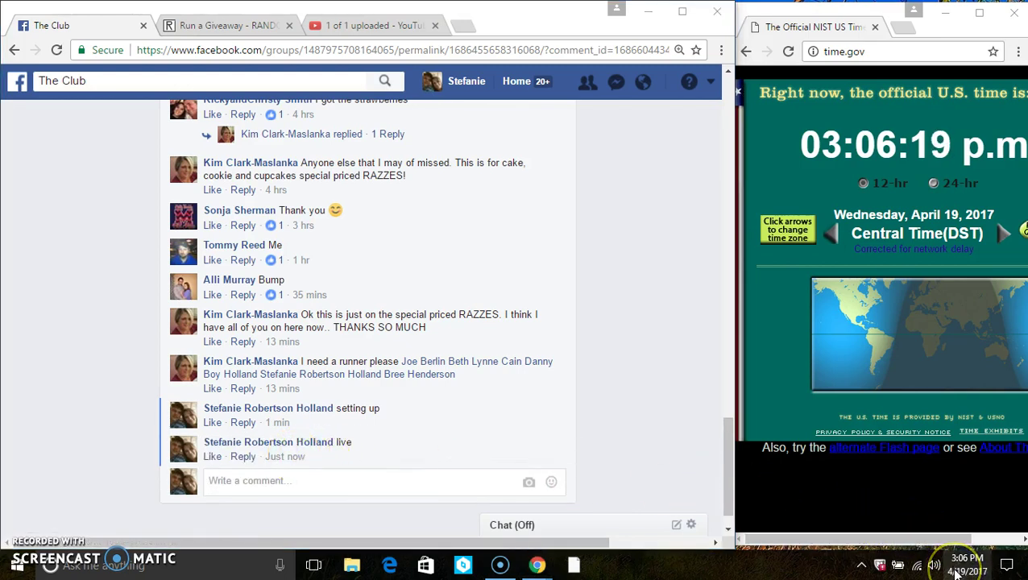
pyautogui.click(942, 556)
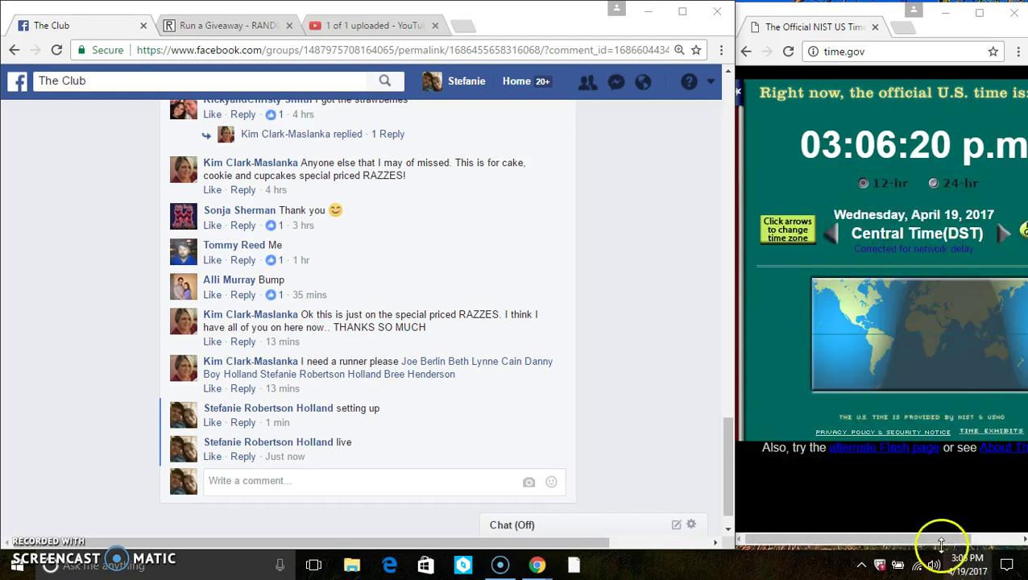
# Step: Paste the 20 copied entries into the Run a Giveaway entries box
pyautogui.click(207, 31)
pyautogui.rightClick(283, 279)
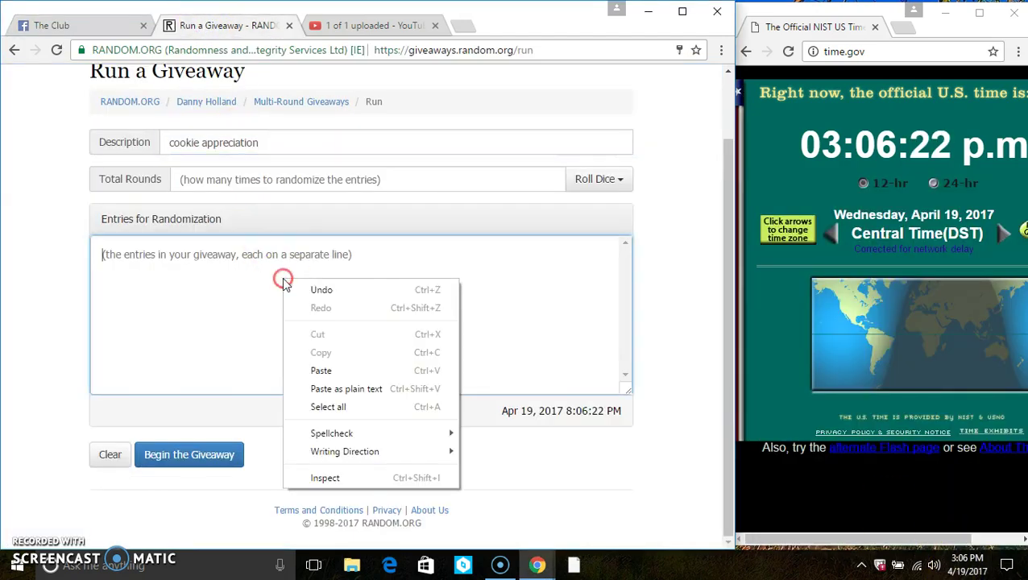
pyautogui.click(315, 372)
pyautogui.scroll(1, 360, 354)
pyautogui.scroll(2, 382, 351)
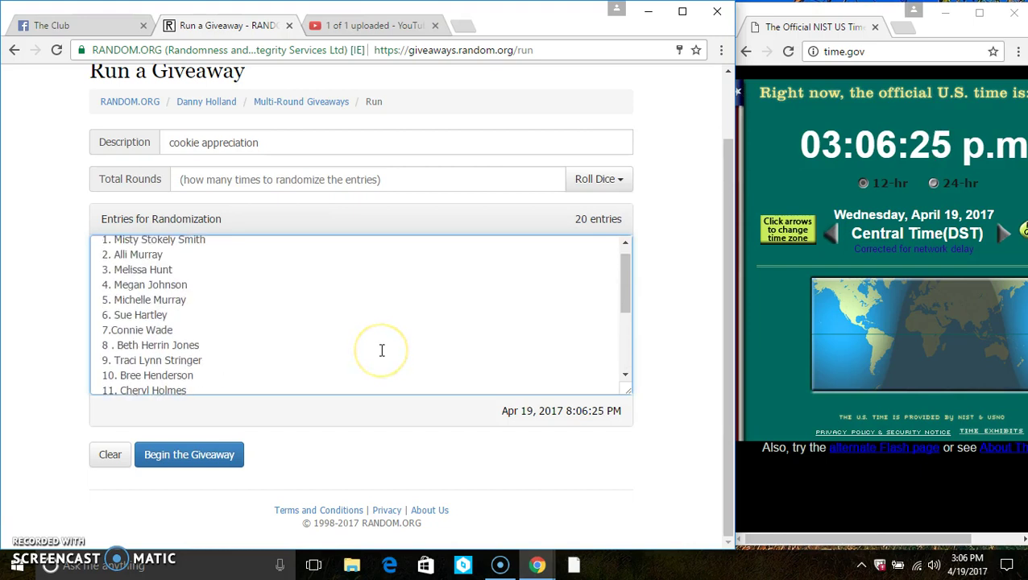
pyautogui.scroll(1, 381, 351)
# Step: Roll 2d6 to set Total Rounds to 10
pyautogui.click(966, 568)
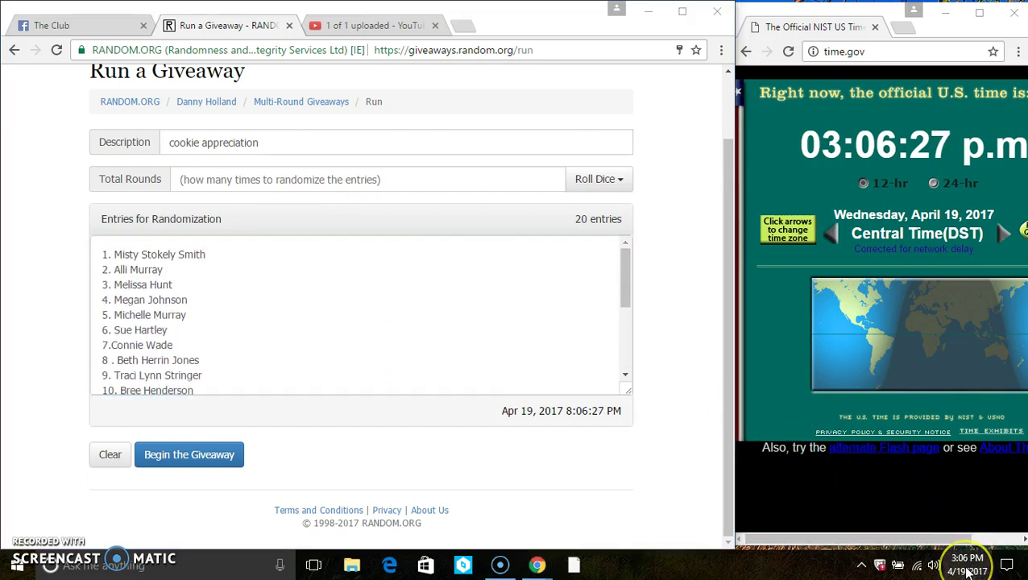
pyautogui.click(606, 180)
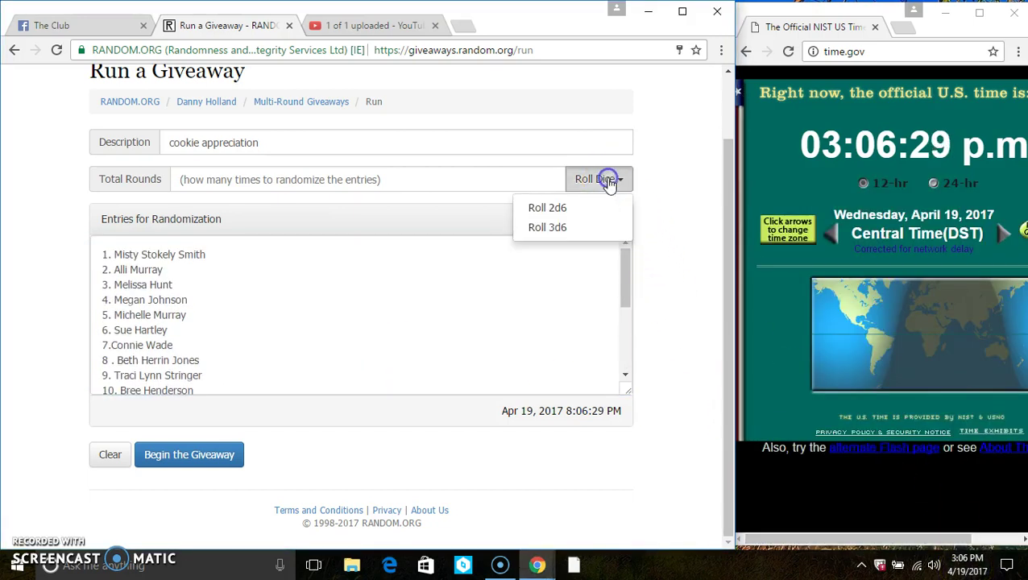
pyautogui.click(600, 207)
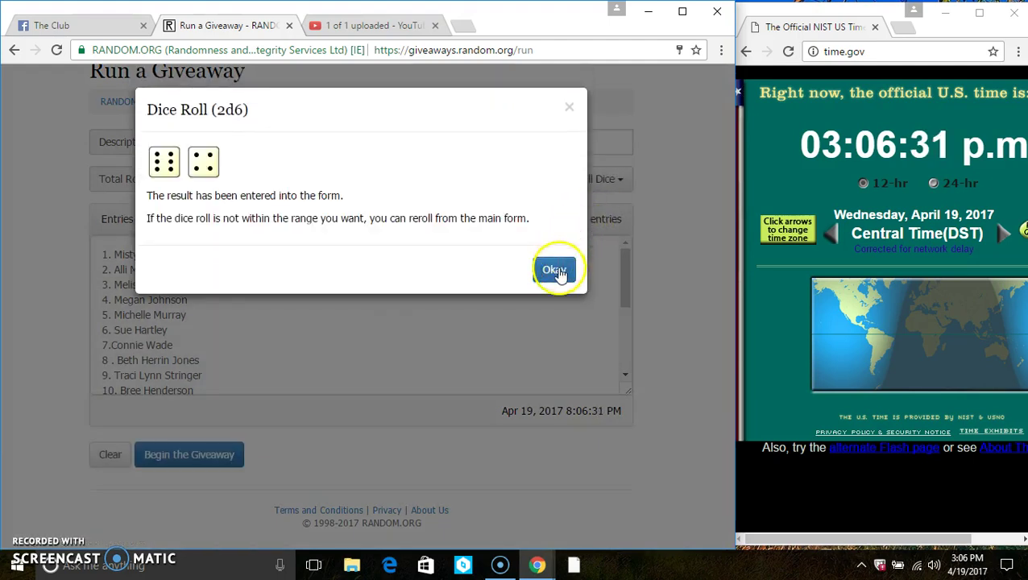
pyautogui.click(557, 274)
# Step: Begin the giveaway and confirm to run the first round
pyautogui.click(966, 567)
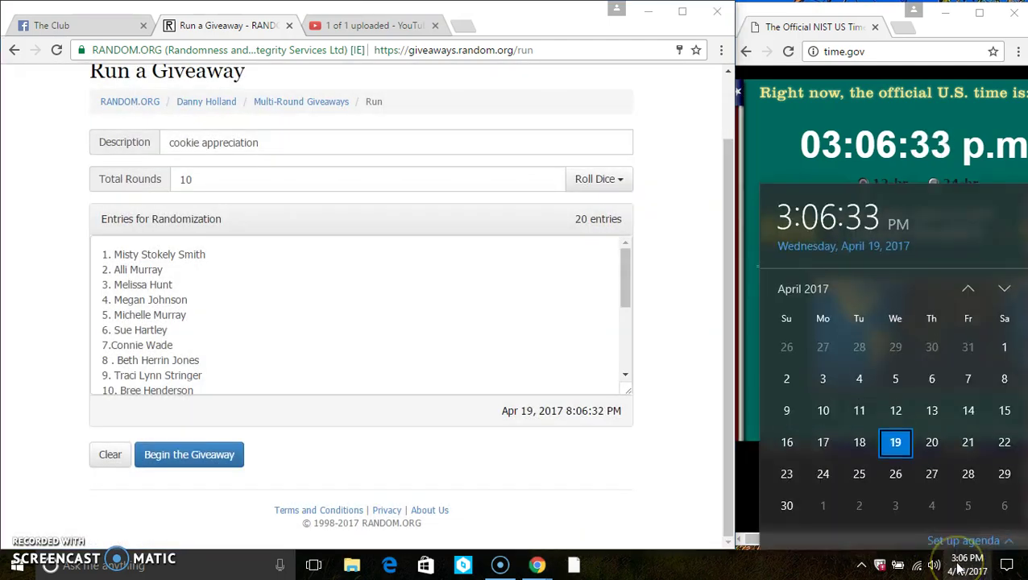
pyautogui.click(958, 568)
pyautogui.click(204, 461)
pyautogui.click(496, 273)
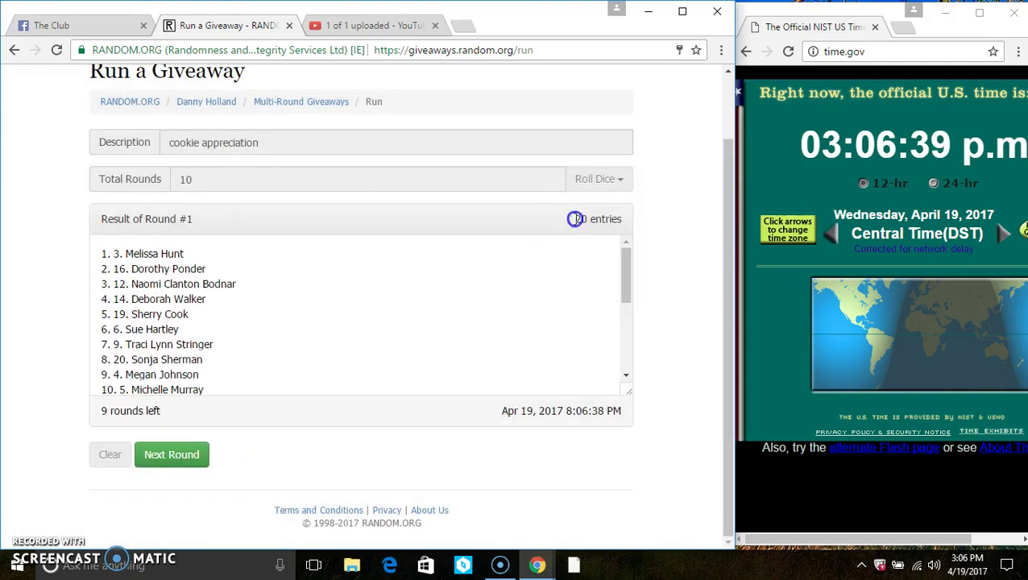
# Step: Run the Next Round repeatedly through Round #9
pyautogui.tripleClick(575, 219)
pyautogui.click(176, 464)
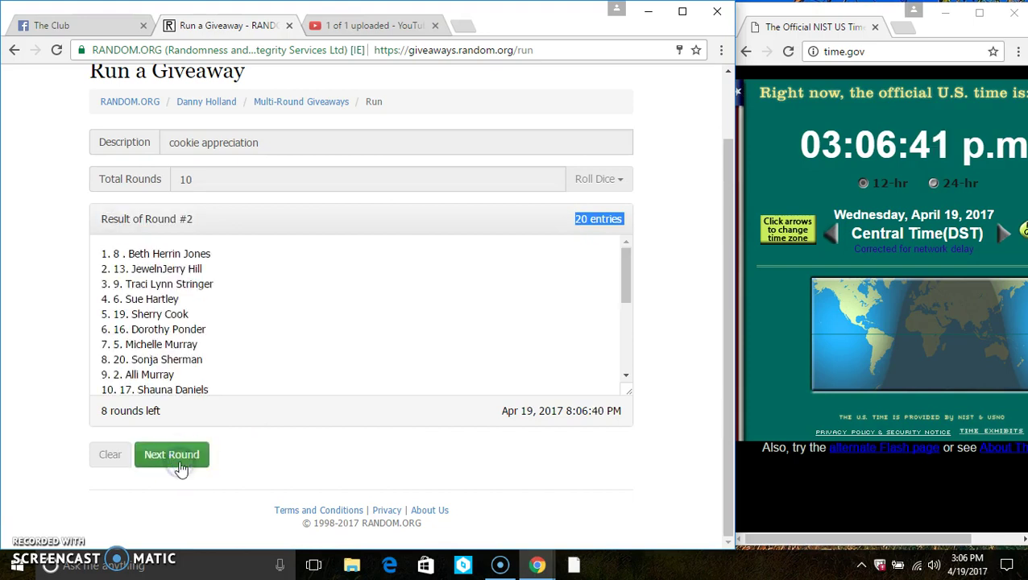
pyautogui.click(182, 467)
pyautogui.click(181, 467)
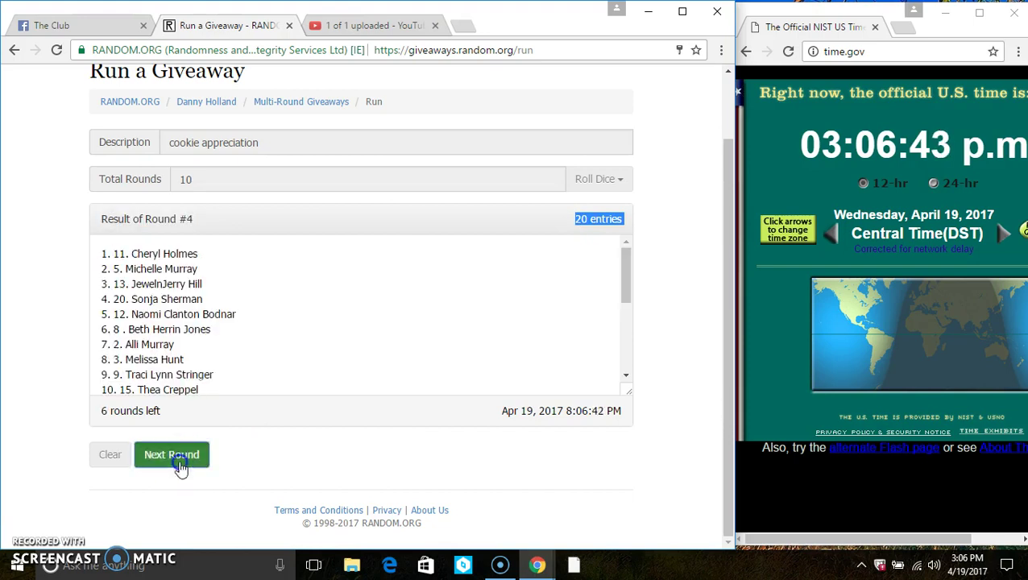
pyautogui.click(181, 467)
pyautogui.click(178, 460)
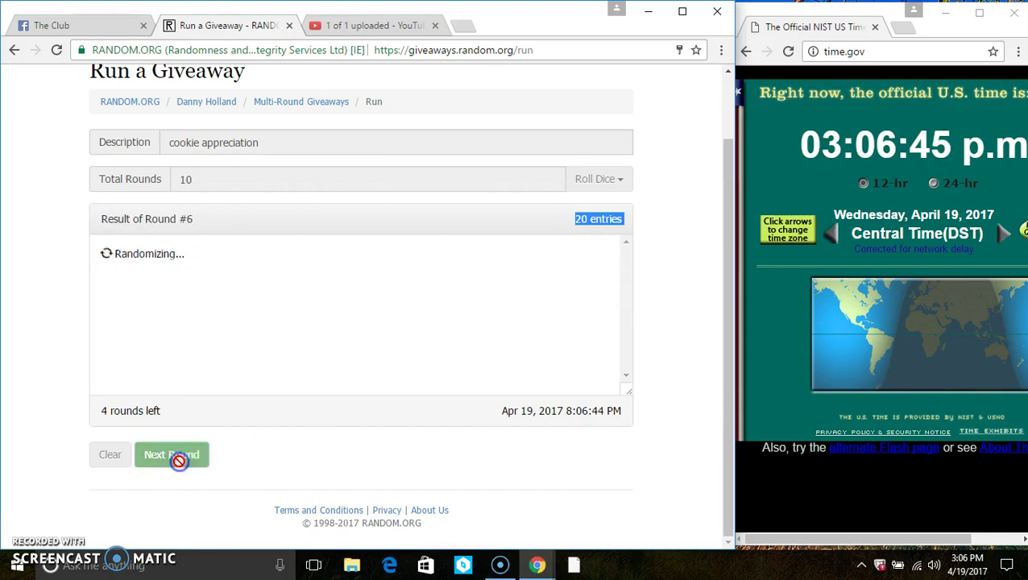
pyautogui.click(179, 463)
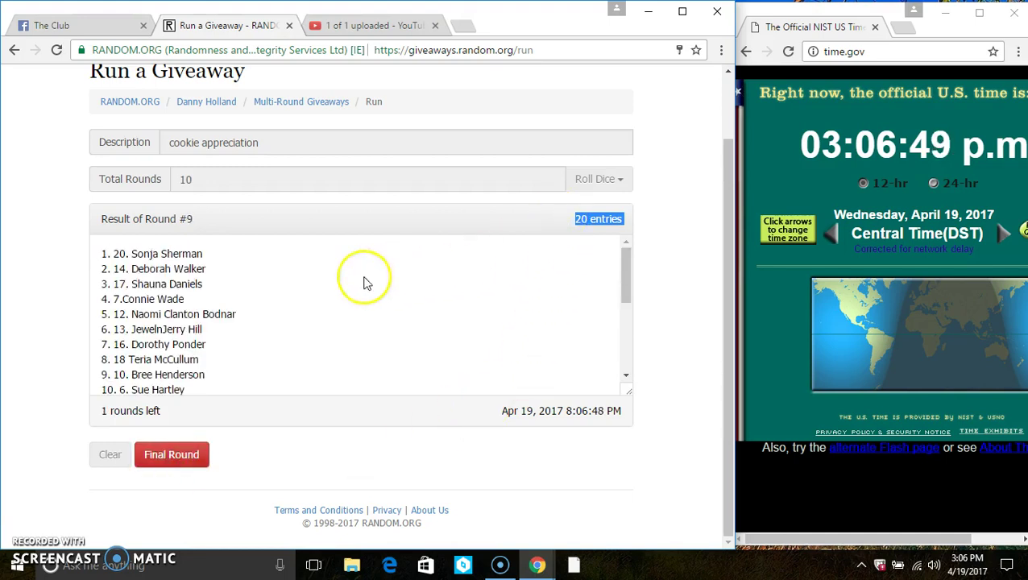
pyautogui.click(214, 256)
pyautogui.moveTo(214, 256); pyautogui.dragTo(139, 256)
pyautogui.scroll(-3, 284, 286)
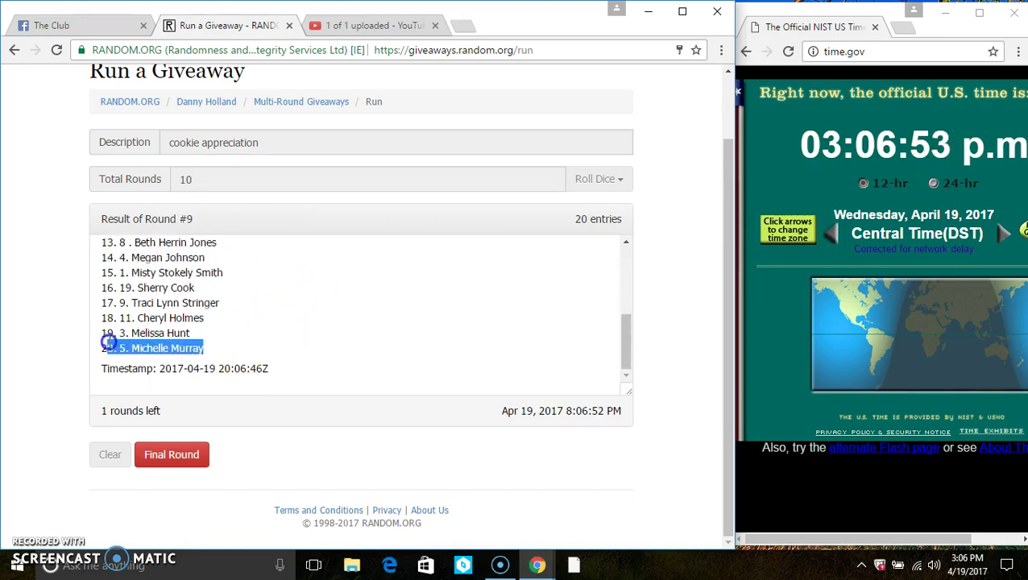
pyautogui.moveTo(193, 219); pyautogui.dragTo(178, 219)
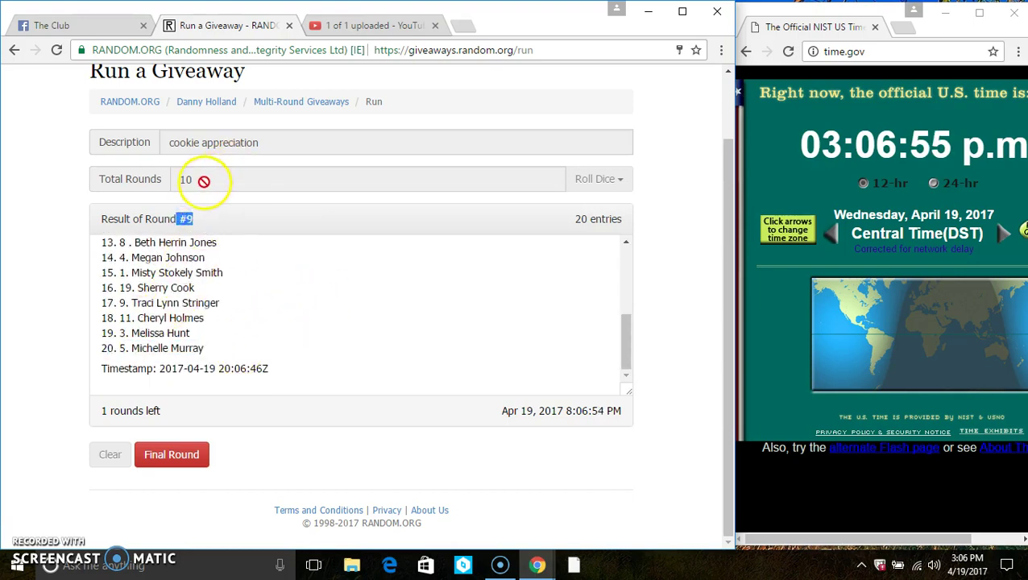
pyautogui.click(959, 561)
pyautogui.click(960, 561)
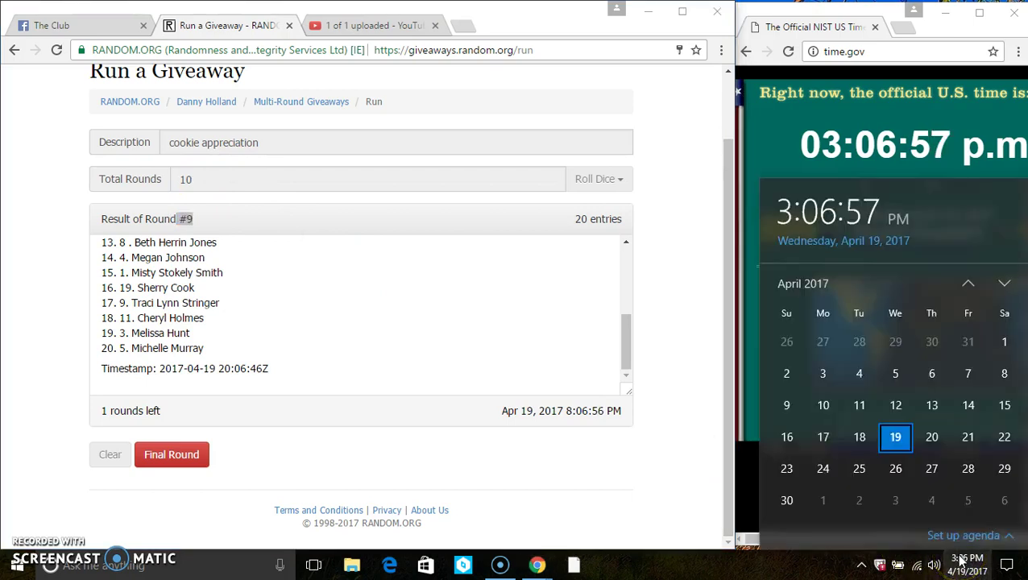
pyautogui.click(960, 561)
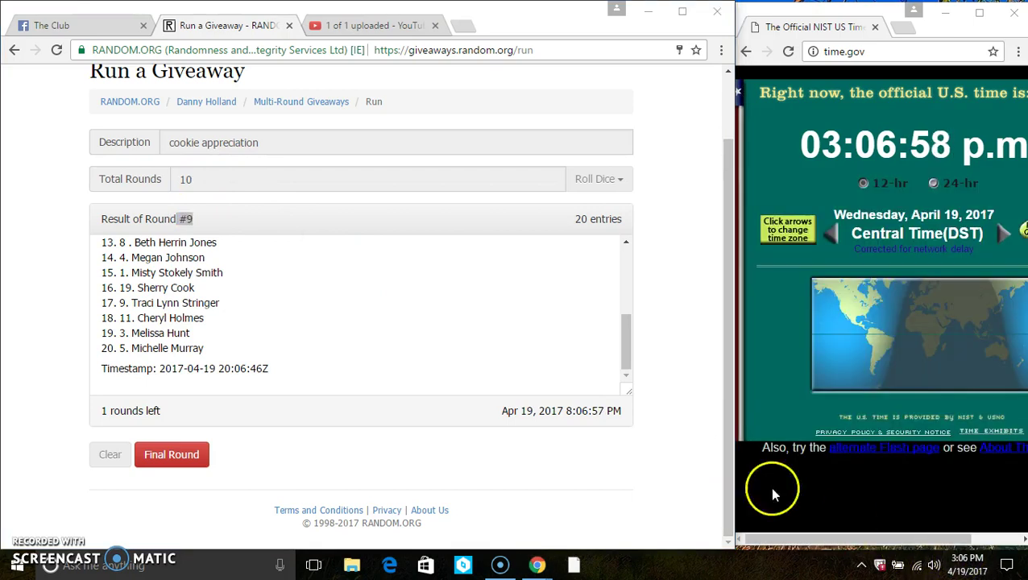
pyautogui.click(196, 454)
pyautogui.moveTo(199, 255); pyautogui.dragTo(184, 256)
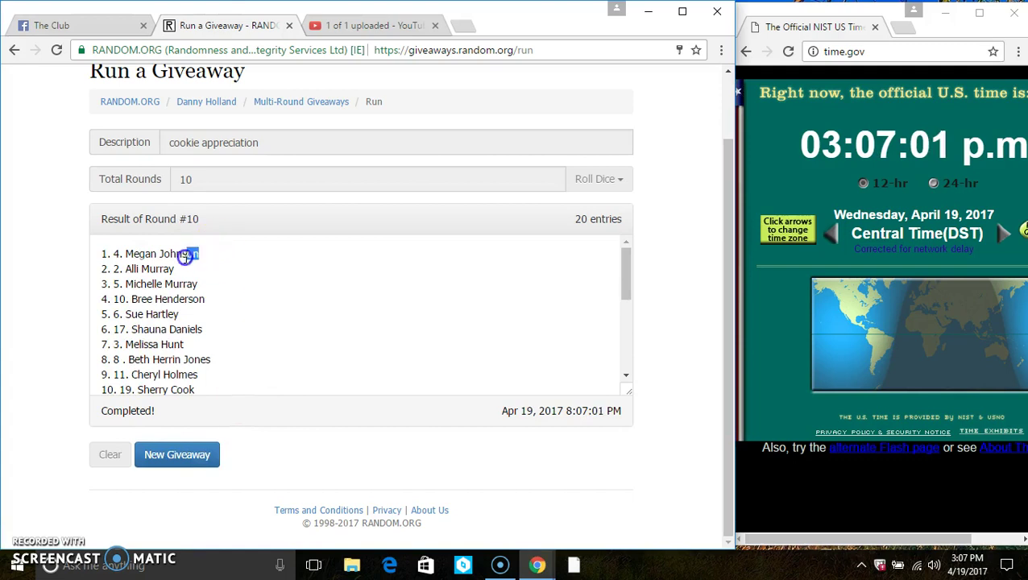
pyautogui.tripleClick(576, 218)
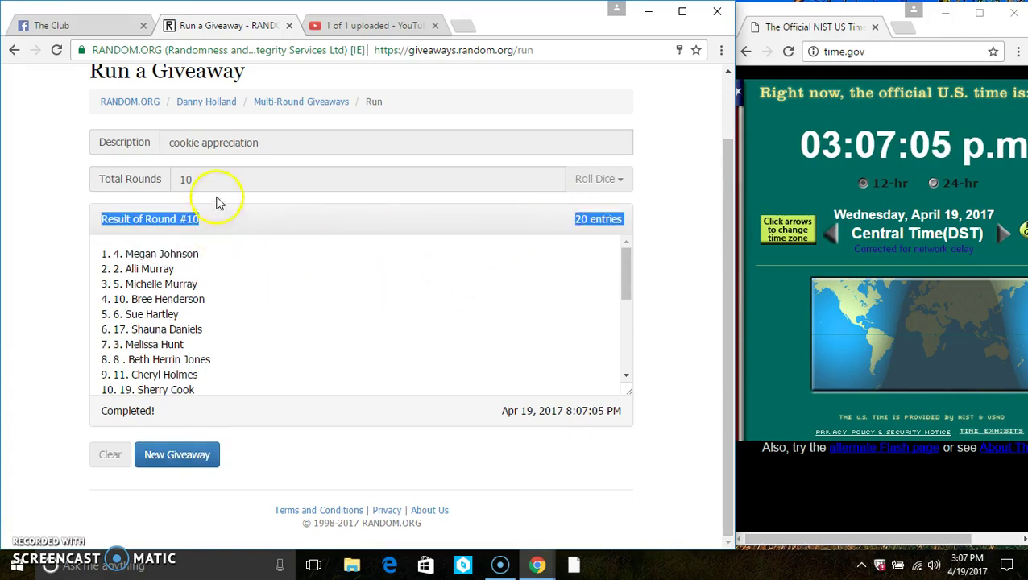
pyautogui.scroll(-5, 289, 302)
pyautogui.moveTo(228, 368); pyautogui.dragTo(166, 363)
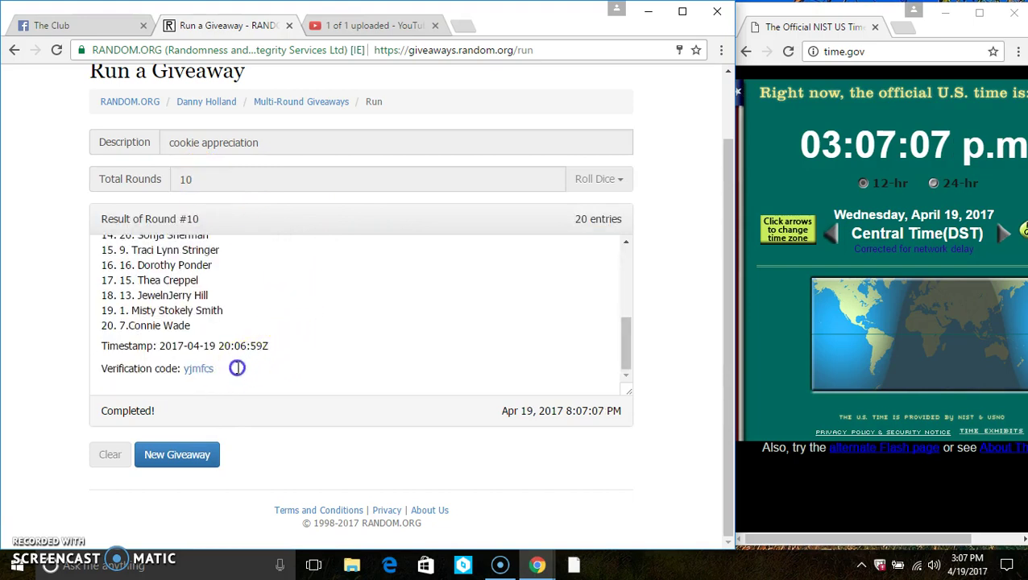
# Step: Post 'done' in The Club thread and check the system date and time
pyautogui.click(84, 28)
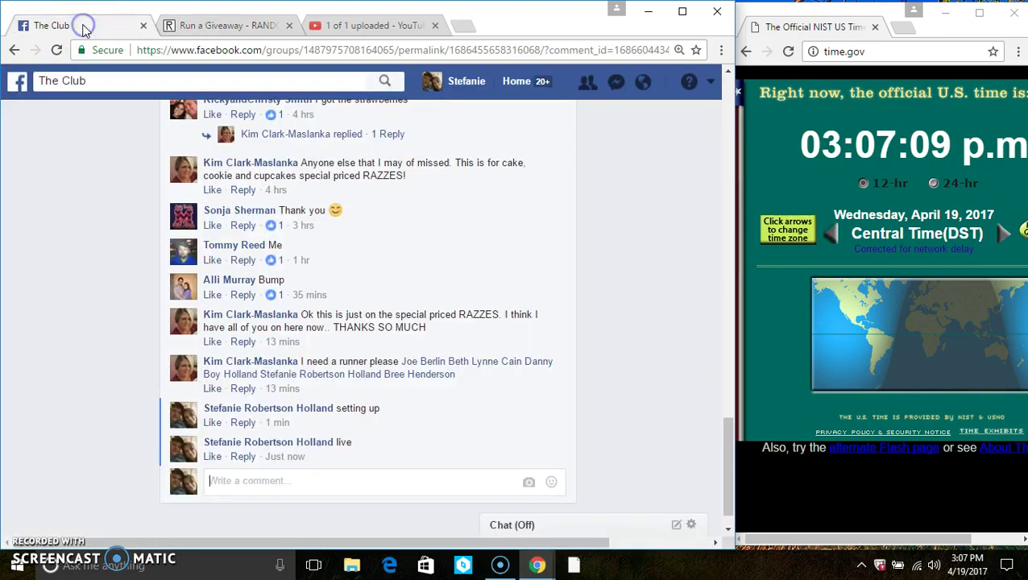
pyautogui.write('done')
pyautogui.press('Return')
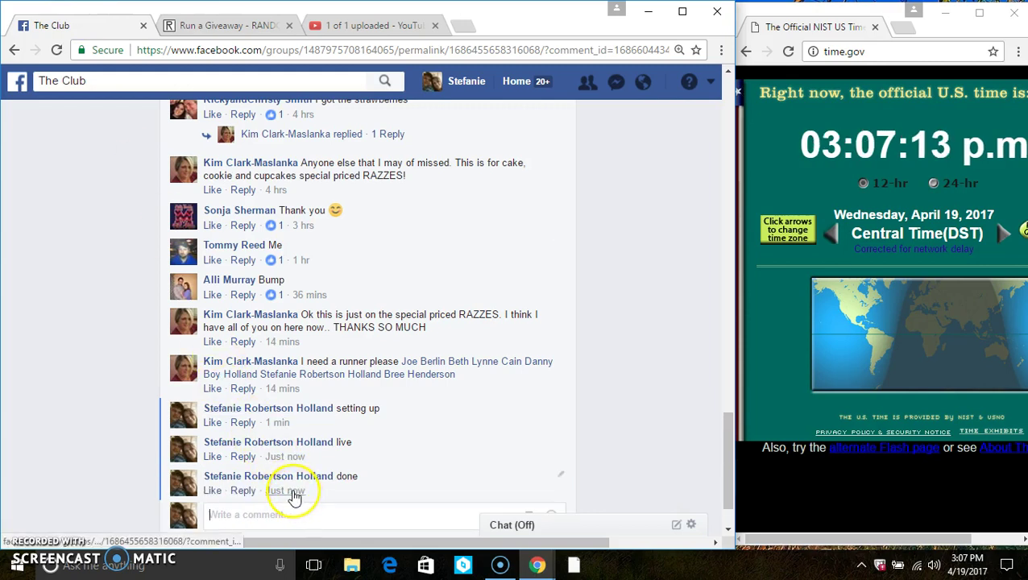
pyautogui.click(960, 569)
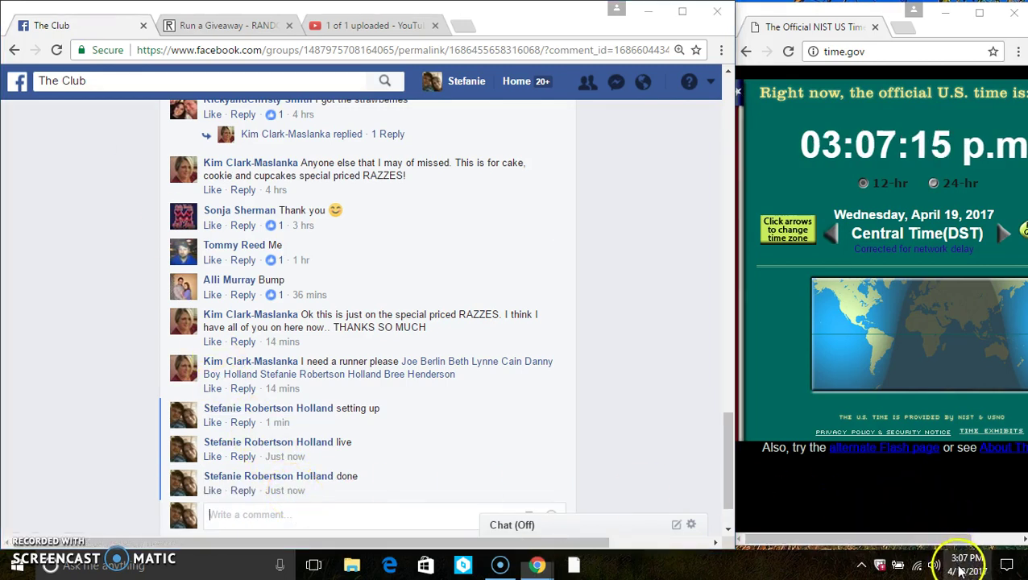
pyautogui.click(960, 569)
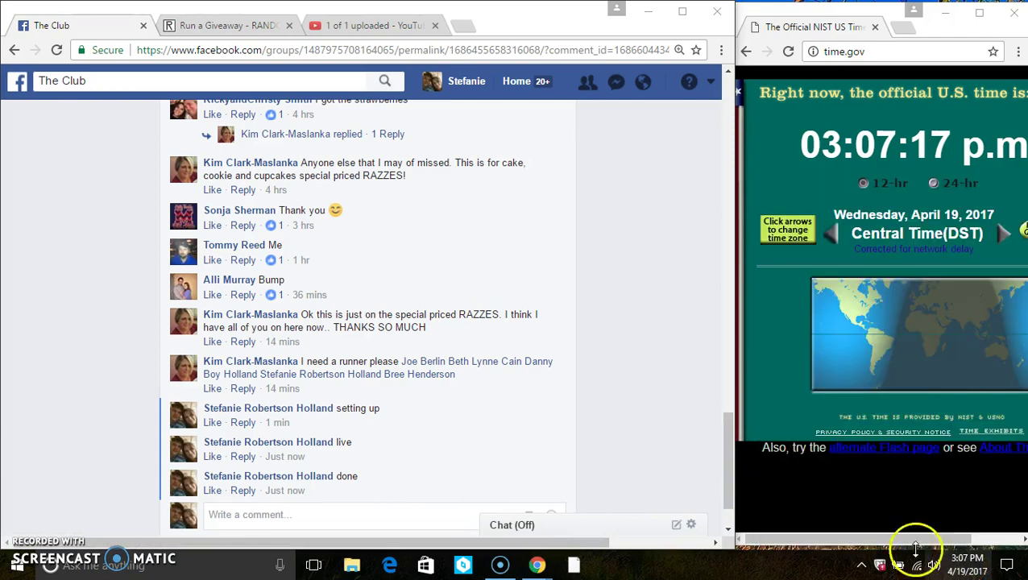